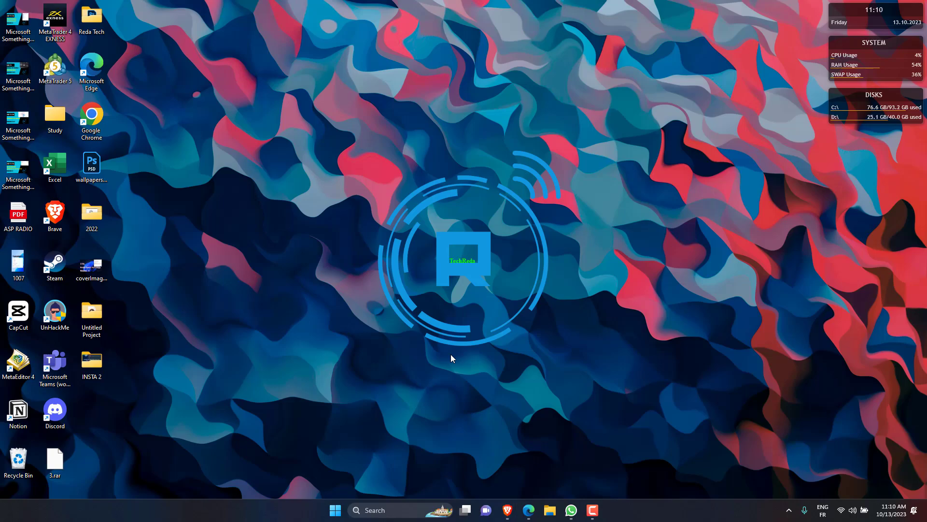
Run msinfo32, confirm BIOS Mode reads UEFI, and return to the desktop
{"action": "key", "text": "super+r"}
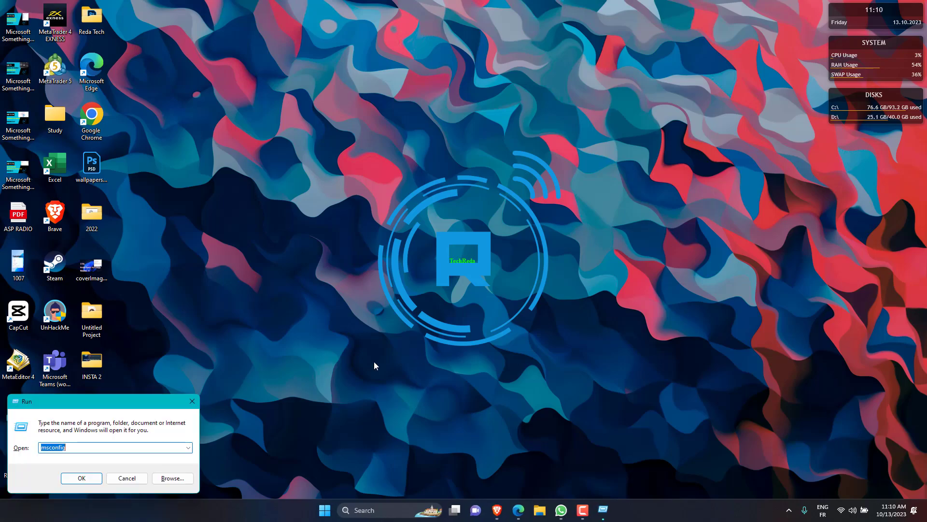
{"action": "mouse_move", "coordinate": [138, 401]}
{"action": "left_mouse_down"}
{"action": "mouse_move", "coordinate": [457, 377]}
{"action": "mouse_move", "coordinate": [487, 254]}
{"action": "left_mouse_up"}
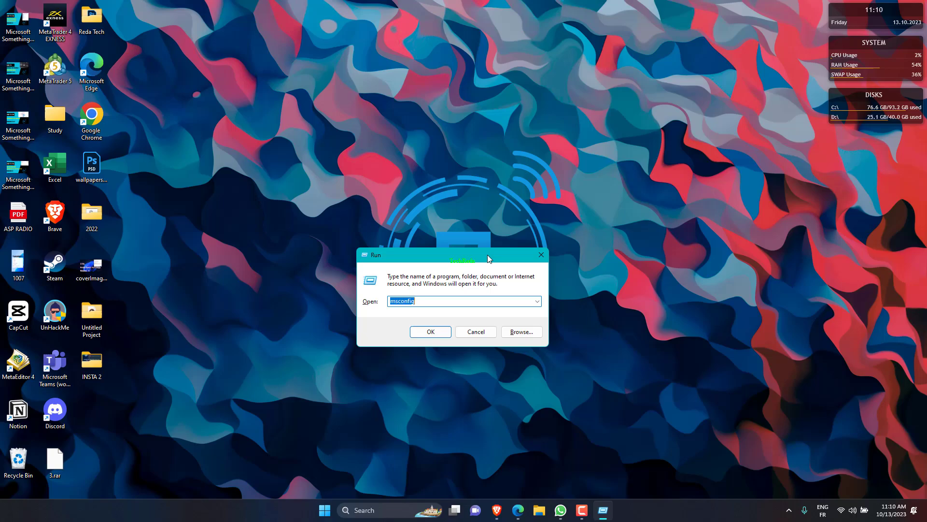
{"action": "type", "text": "msinfo32"}
{"action": "key", "text": "Return"}
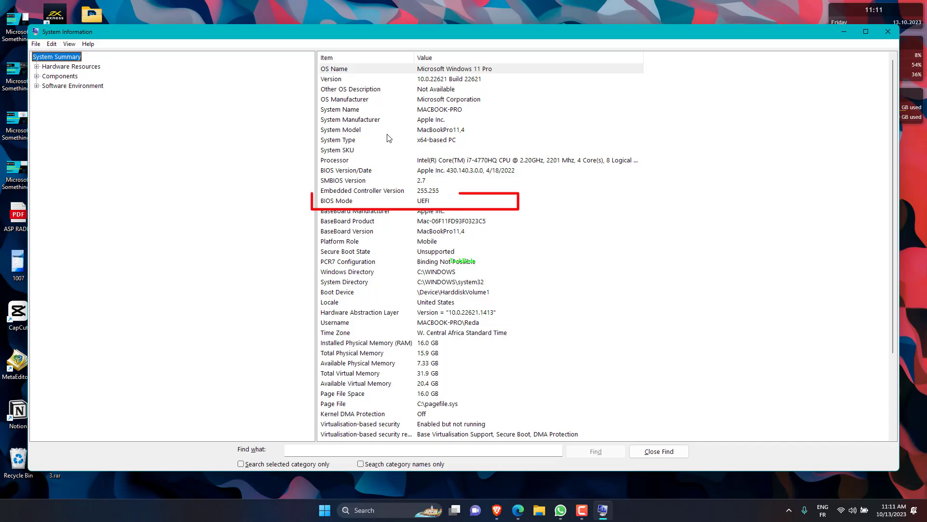
{"action": "left_click", "coordinate": [340, 200]}
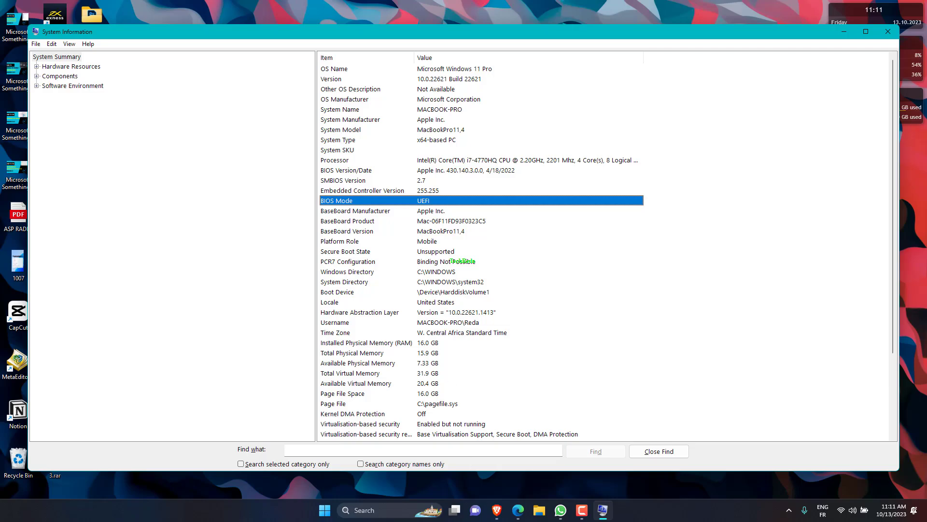
{"action": "key", "text": "super+d"}
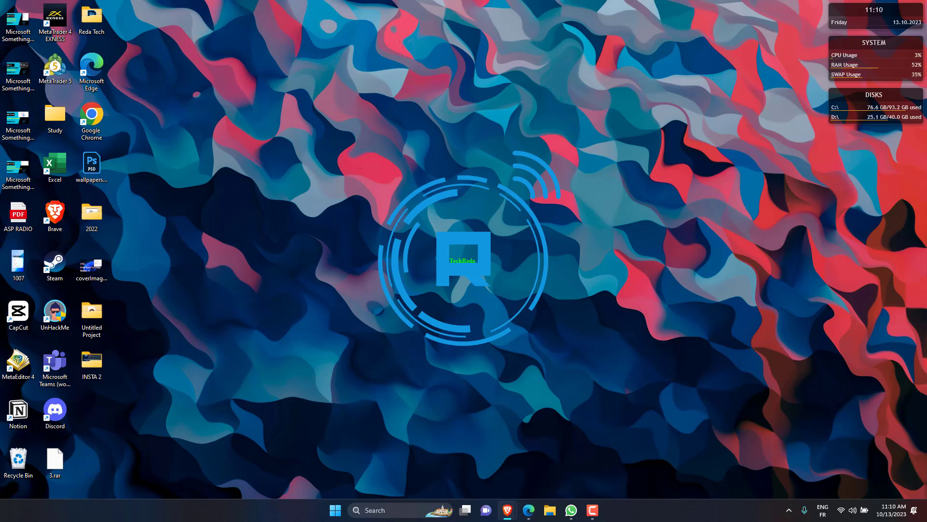
Reach the Power Options overview through a 'power plan' search
{"action": "left_click", "coordinate": [389, 510]}
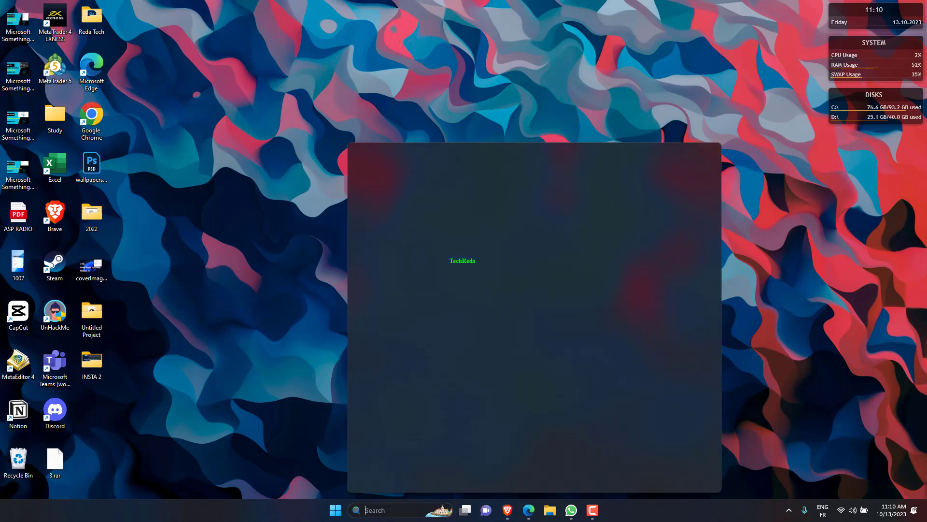
{"action": "type", "text": "power"}
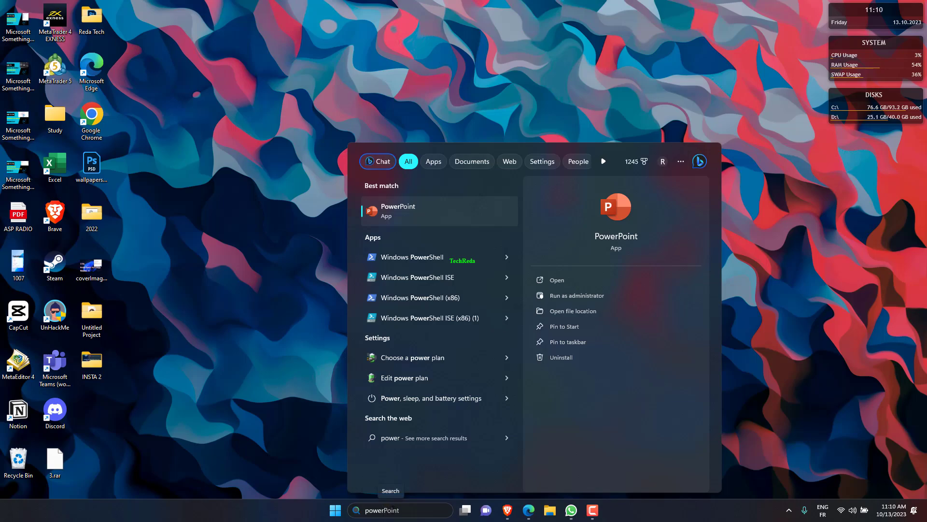
{"action": "type", "text": " plan"}
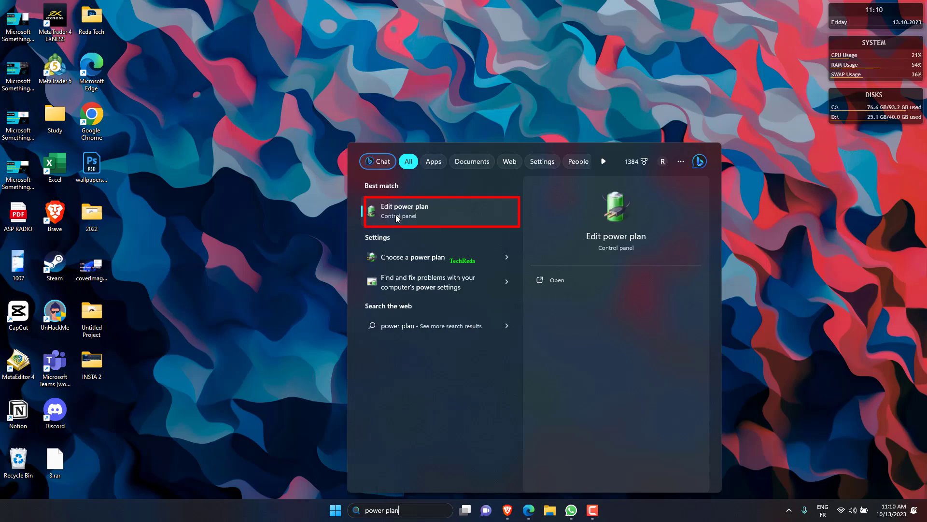
{"action": "left_click", "coordinate": [404, 210]}
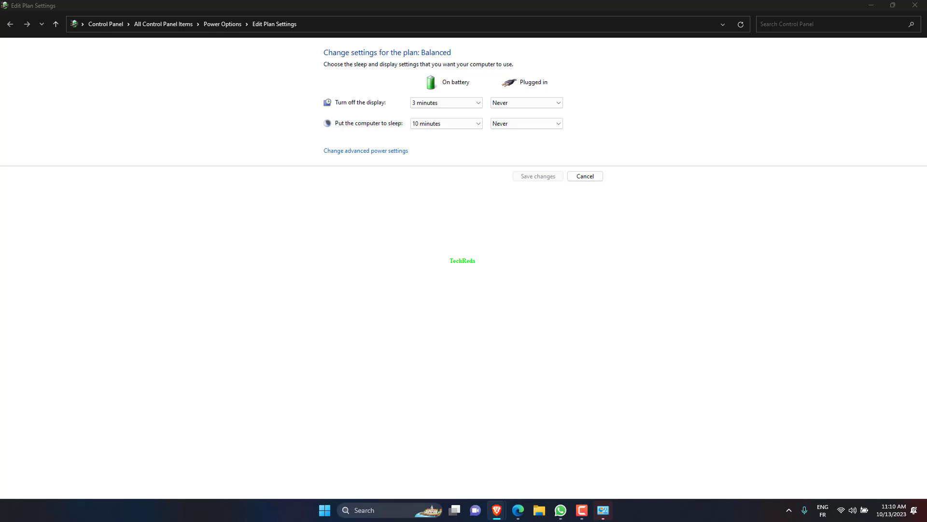
{"action": "left_click", "coordinate": [222, 25]}
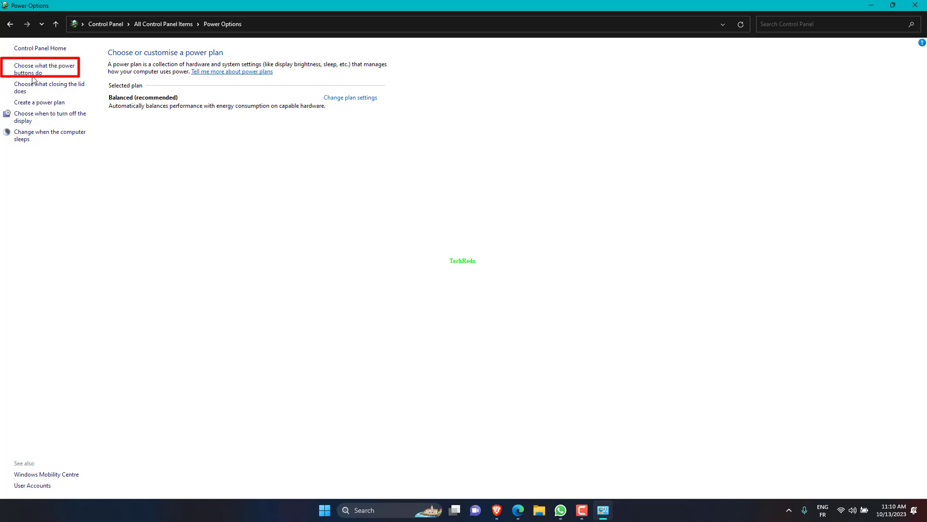
Untick fast start-up in the power button settings, save, and close Control Panel
{"action": "left_click", "coordinate": [33, 70]}
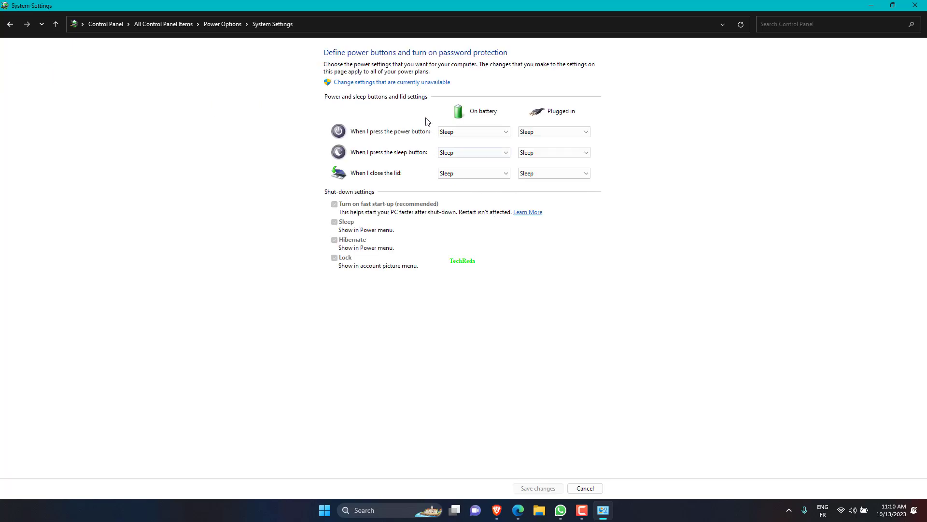
{"action": "left_click", "coordinate": [356, 83]}
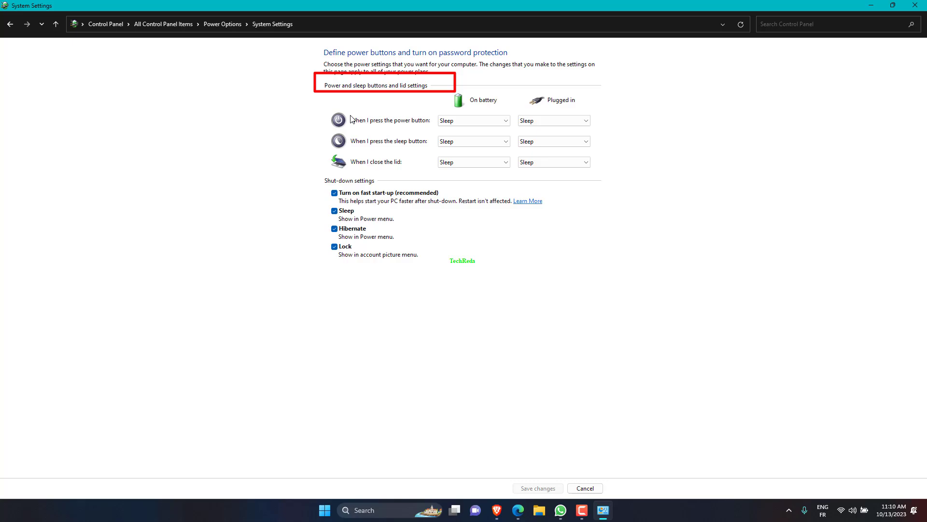
{"action": "left_click", "coordinate": [351, 194]}
{"action": "left_click", "coordinate": [537, 488]}
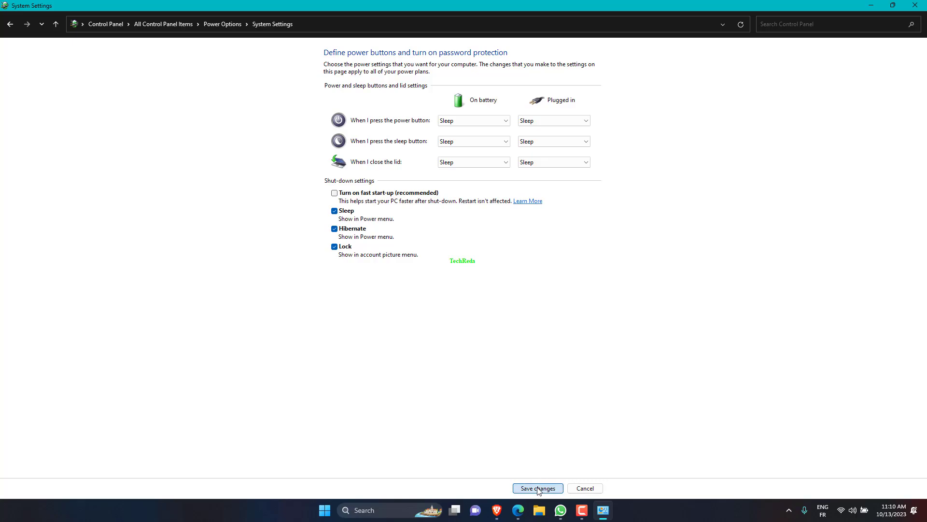
{"action": "left_click", "coordinate": [914, 6]}
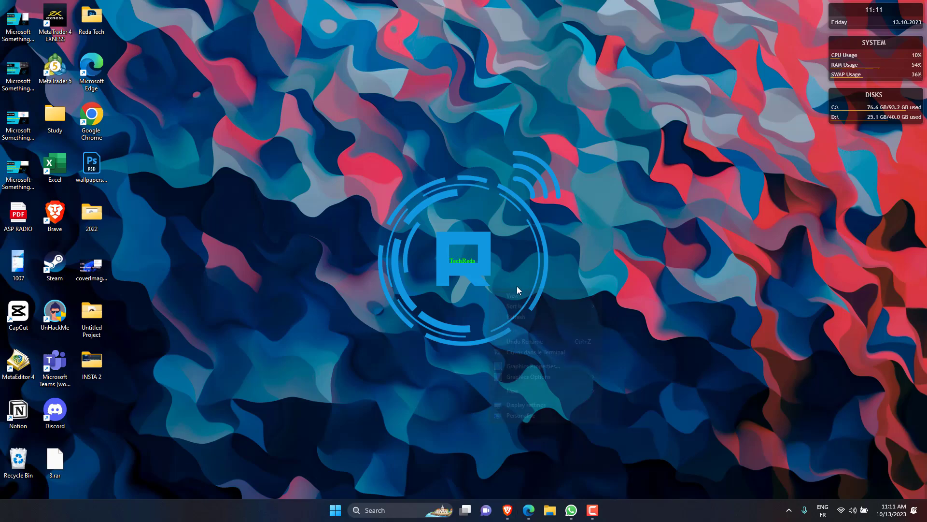
Create a desktop shortcut for 'shutdown -r -fw' and name it 'shutdown with UEFI'
{"action": "right_click", "coordinate": [517, 286]}
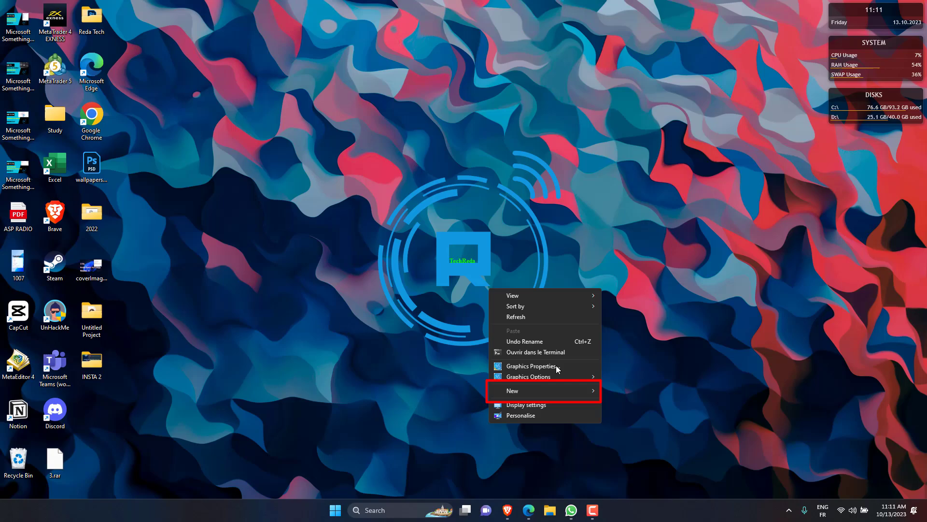
{"action": "mouse_move", "coordinate": [543, 390]}
{"action": "left_click", "coordinate": [645, 268]}
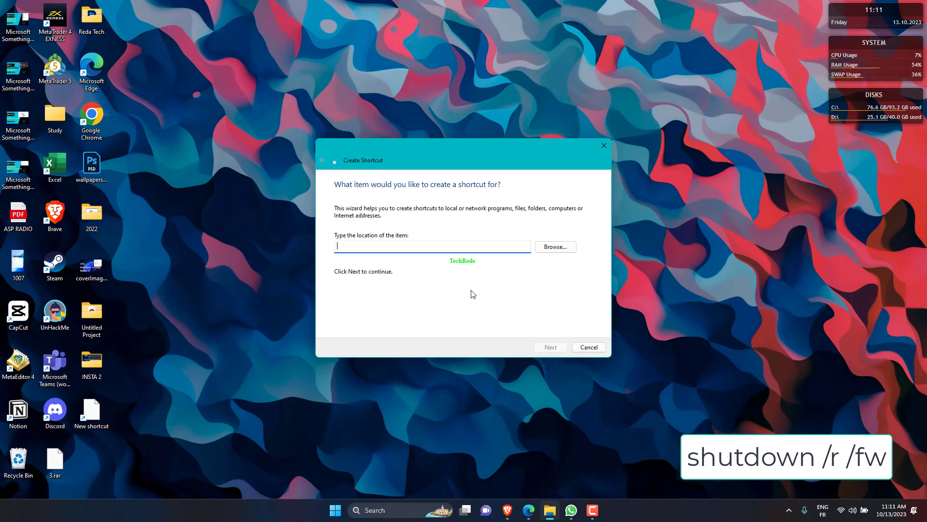
{"action": "type", "text": "shud"}
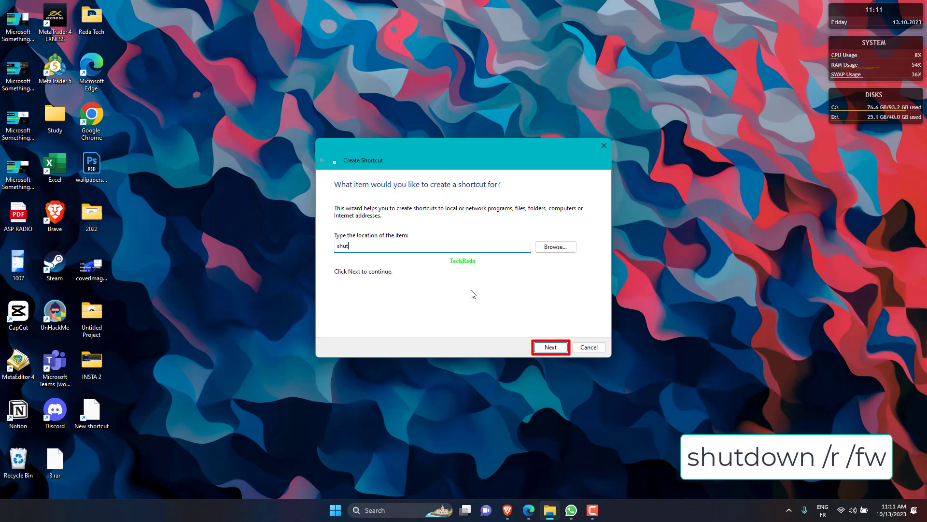
{"action": "type", "text": "down -r -fw"}
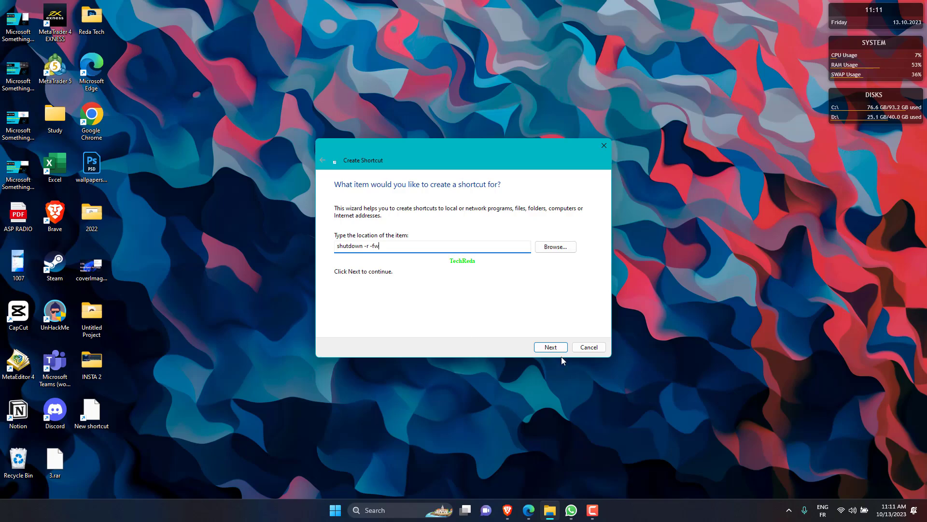
{"action": "left_click", "coordinate": [550, 347]}
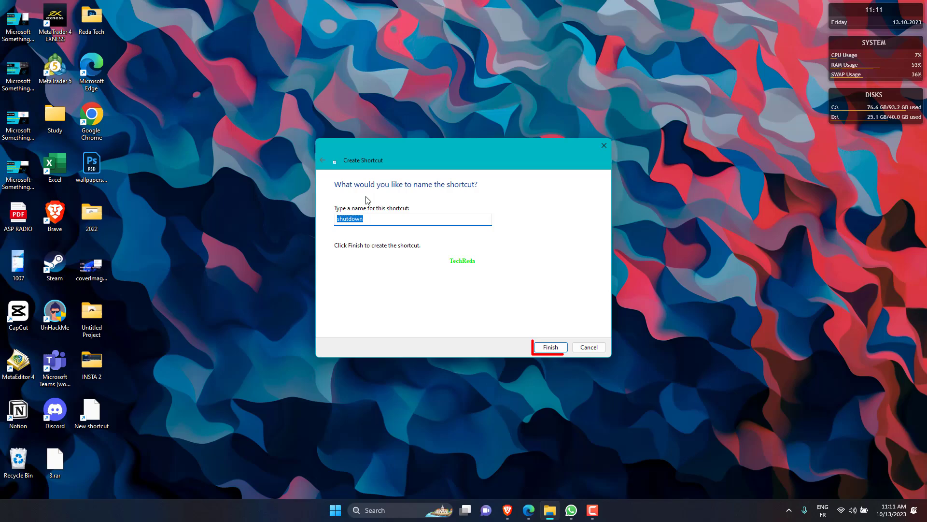
{"action": "left_click", "coordinate": [392, 220]}
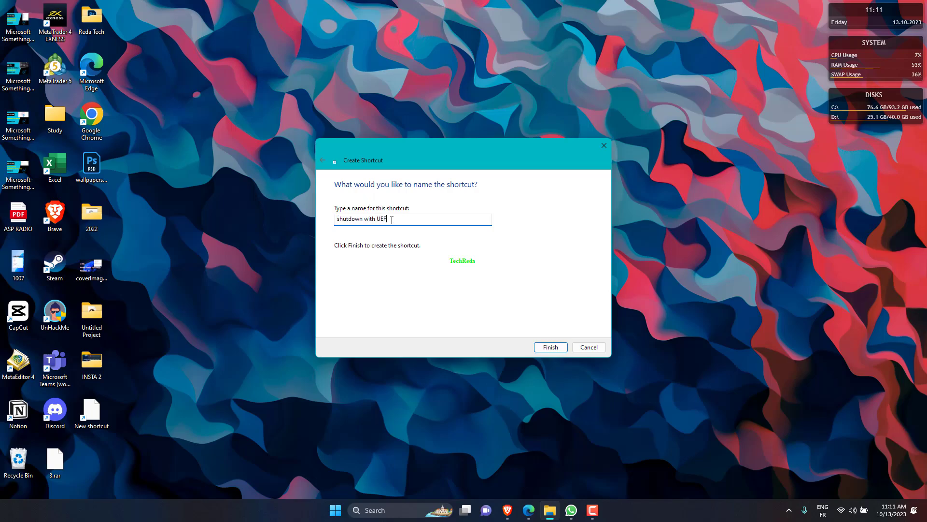
Finish the 'shutdown with UEFI' shortcut, place it below Steam, and enable Run as administrator
{"action": "left_click", "coordinate": [550, 348]}
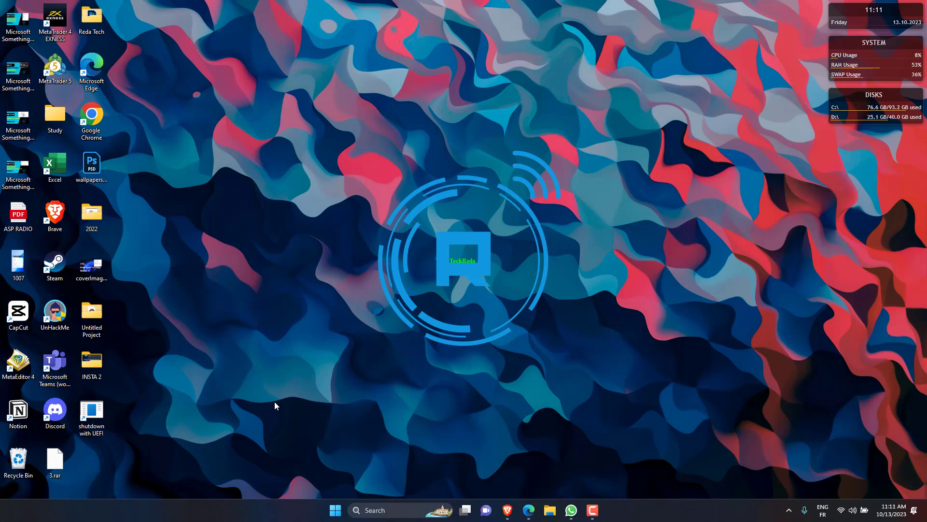
{"action": "left_click_drag", "start_coordinate": [131, 420], "coordinate": [240, 363]}
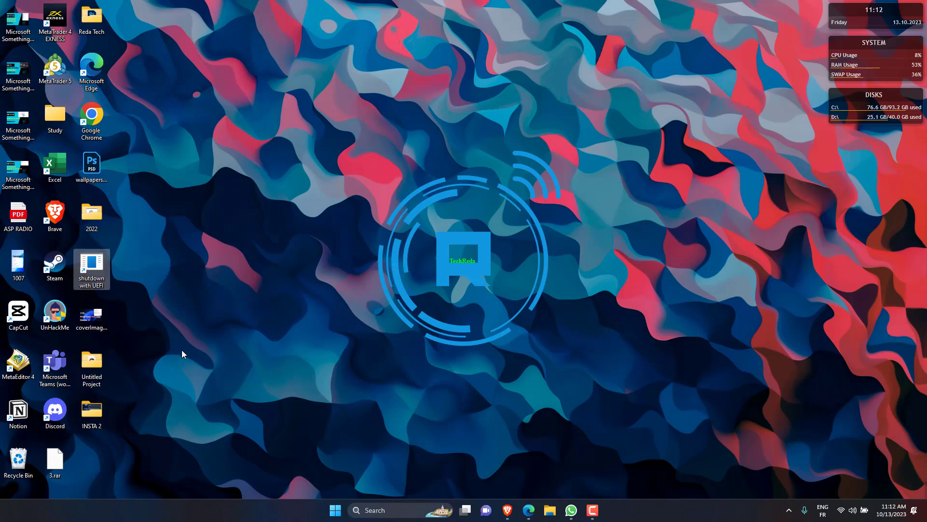
{"action": "right_click", "coordinate": [89, 281]}
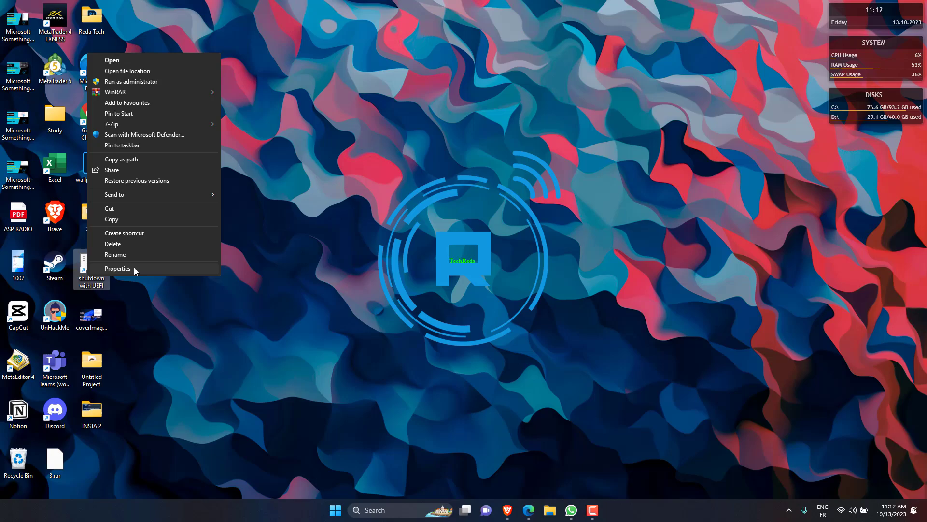
{"action": "left_click", "coordinate": [134, 268]}
{"action": "left_click_drag", "start_coordinate": [206, 249], "coordinate": [429, 174]}
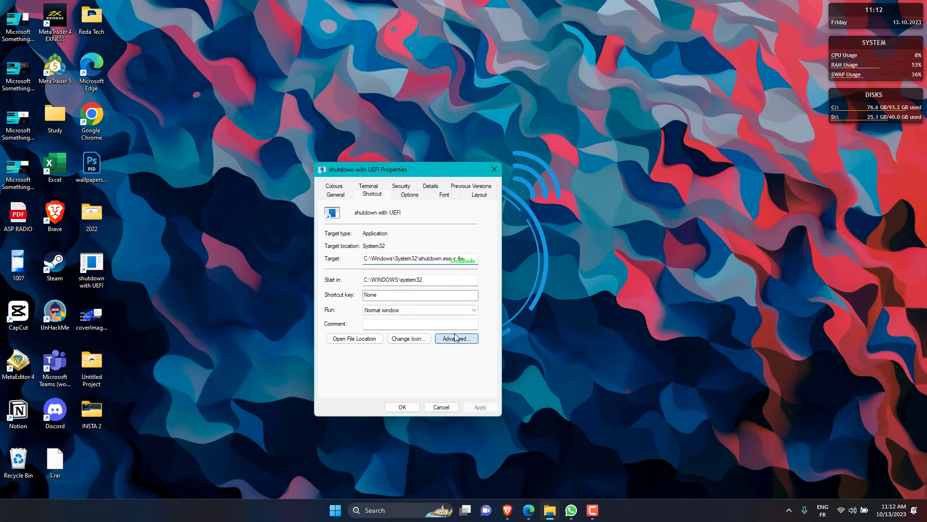
{"action": "left_click", "coordinate": [455, 338]}
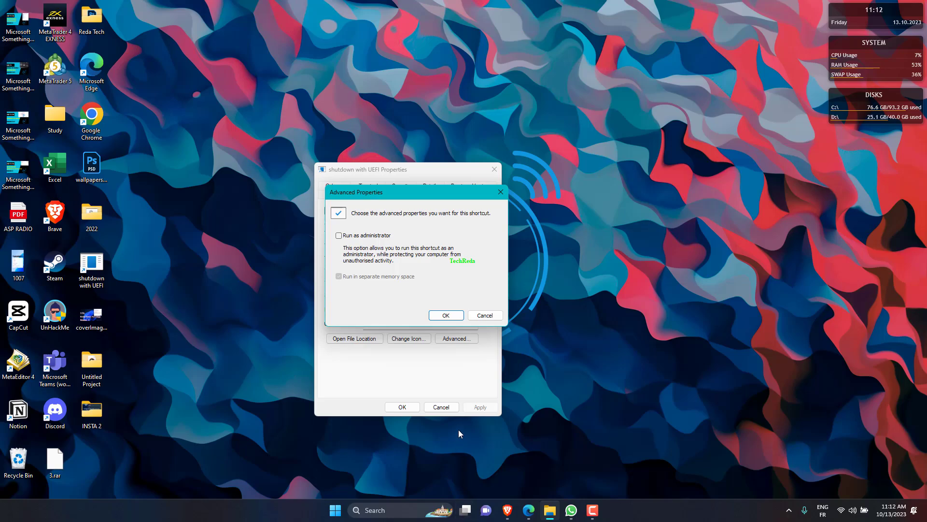
{"action": "left_click", "coordinate": [339, 236]}
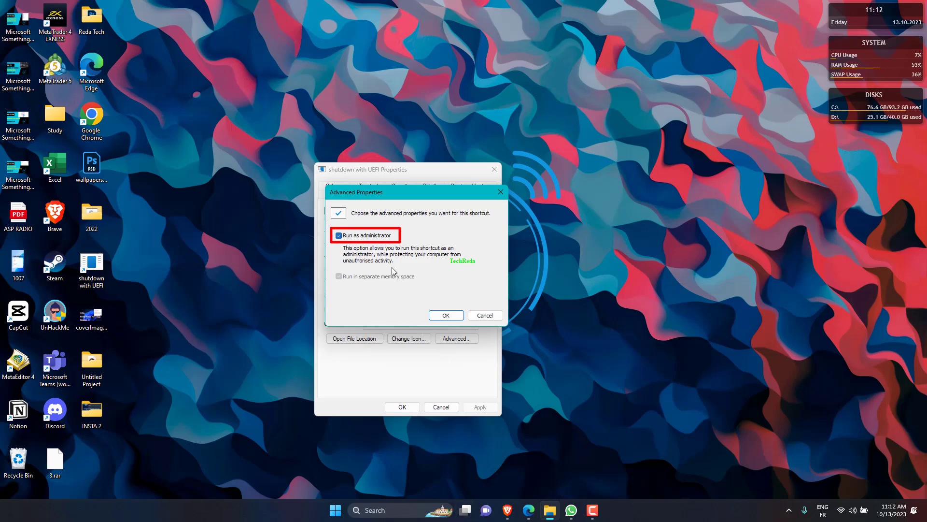
{"action": "left_click", "coordinate": [447, 315]}
{"action": "left_click", "coordinate": [480, 407]}
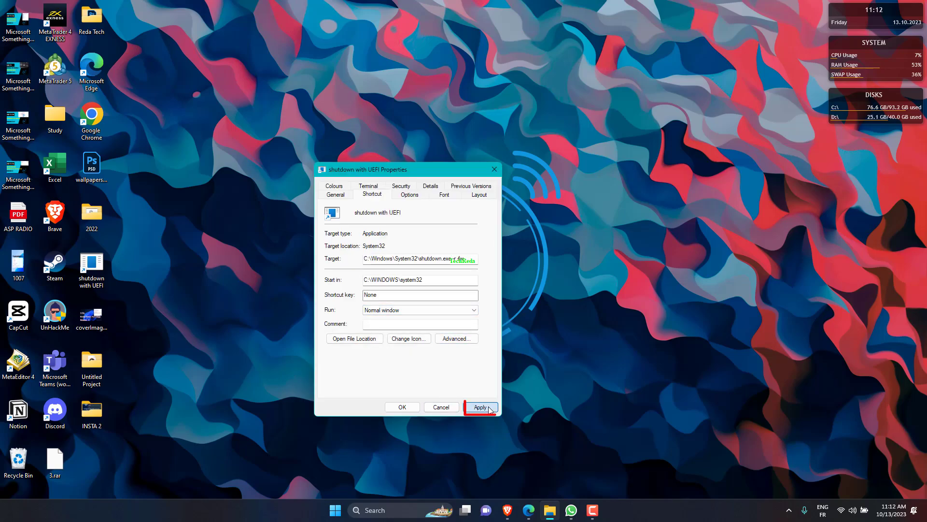
{"action": "left_click", "coordinate": [402, 407]}
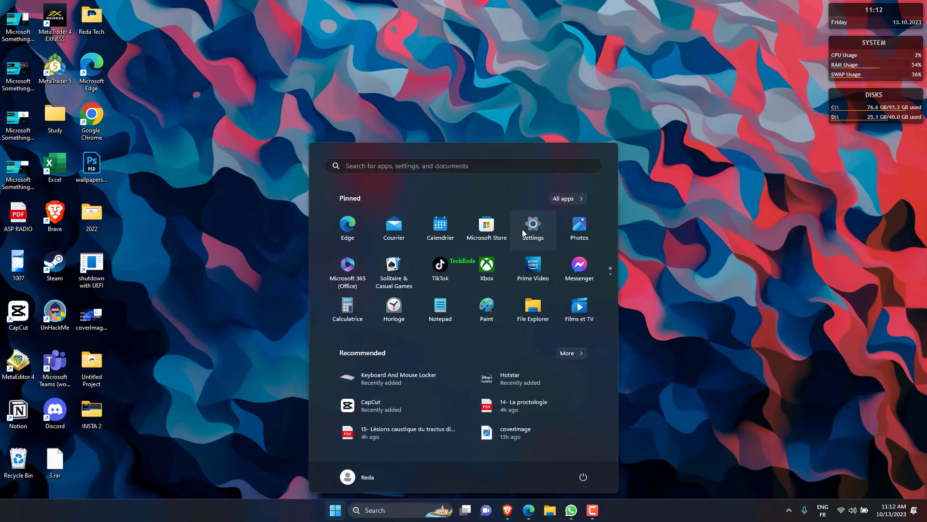
Open Settings and go to the Recovery page with Advanced startup
{"action": "left_click", "coordinate": [522, 229]}
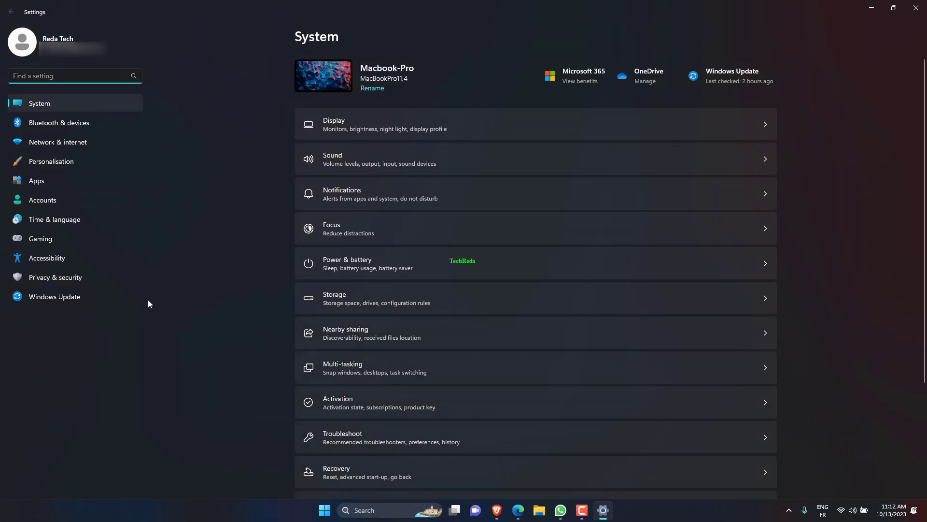
{"action": "scroll", "coordinate": [352, 289], "scroll_direction": "down", "scroll_amount": 3}
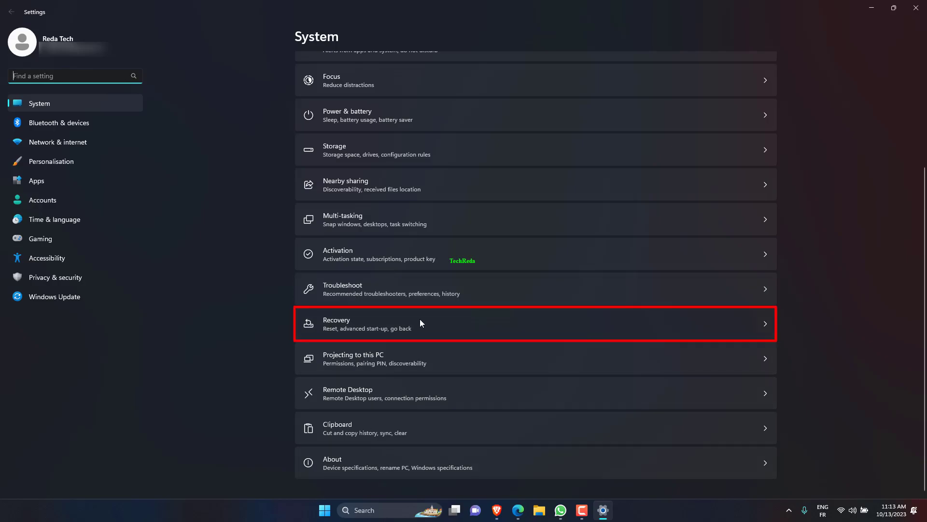
{"action": "left_click", "coordinate": [420, 319]}
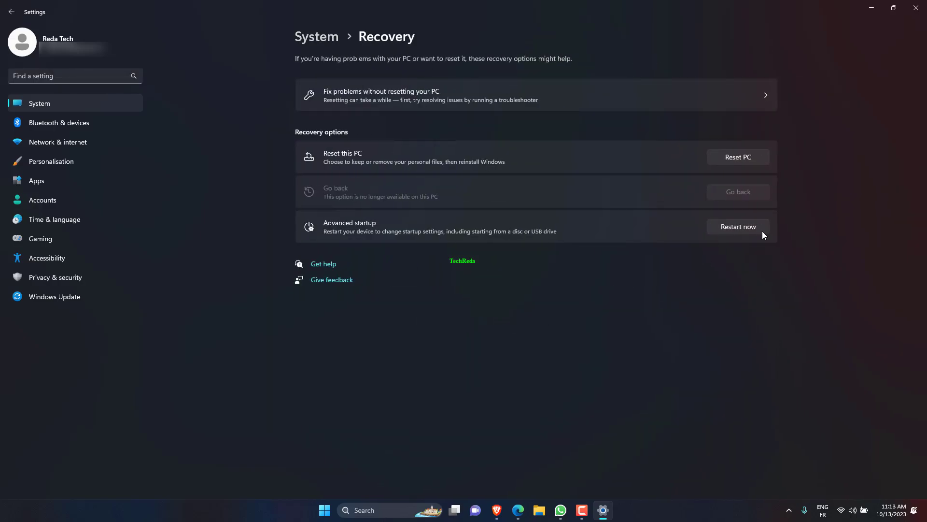